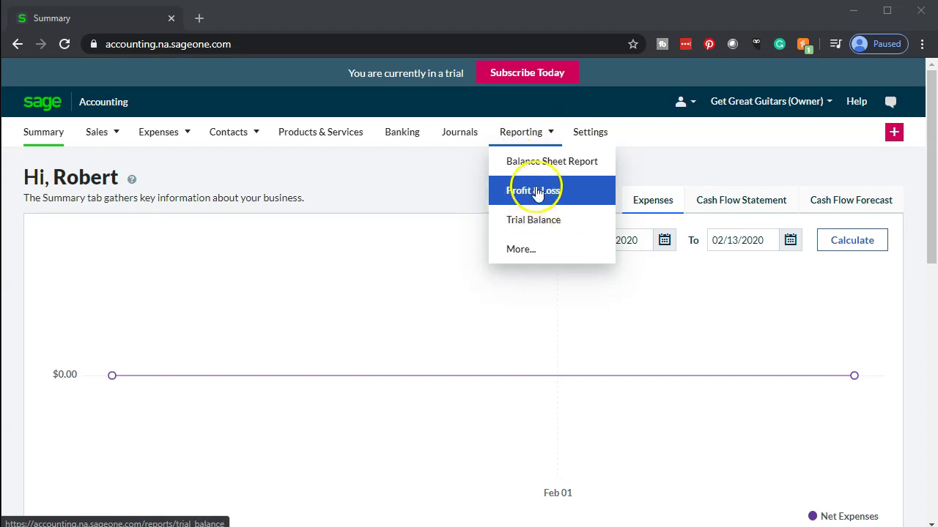
- Open the Balance Sheet Report and duplicate its browser tab
left_click(539, 177)
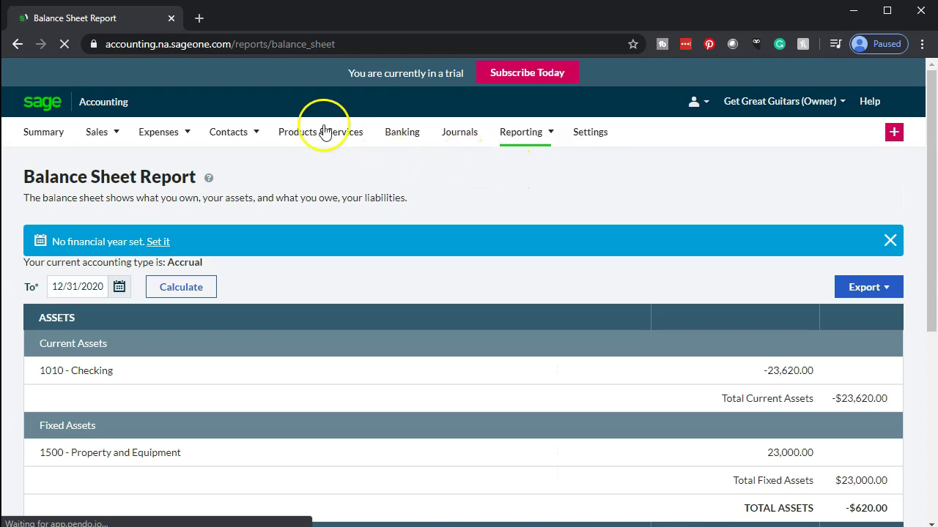
right_click(107, 22)
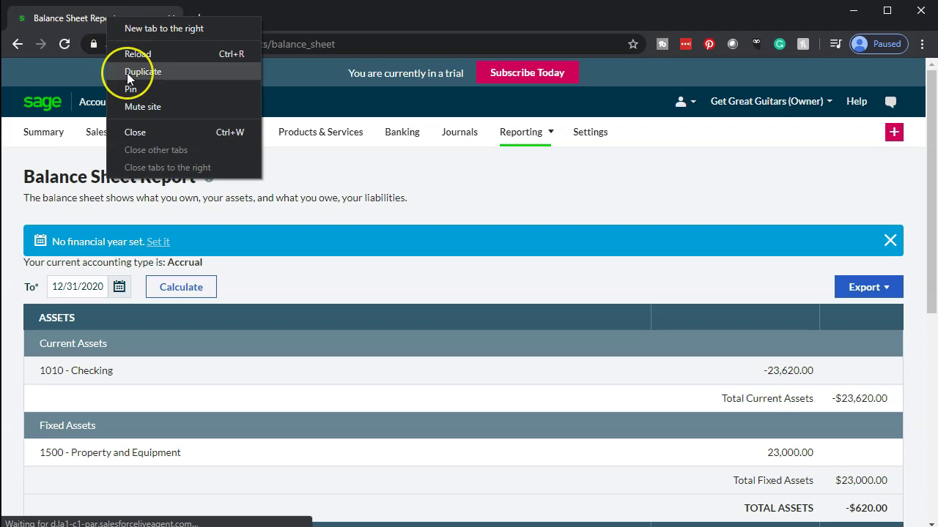
left_click(127, 72)
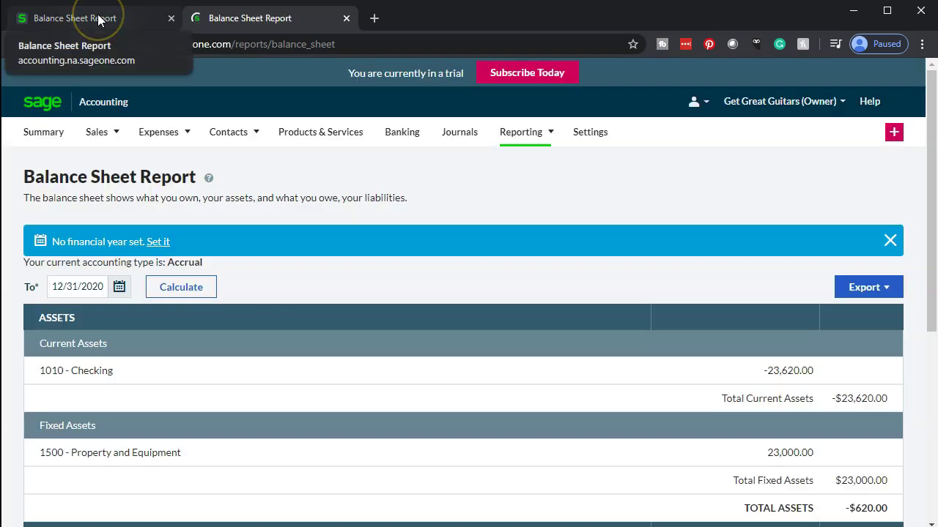
- Open the Reports overview in the original browser tab and duplicate that tab
left_click(100, 20)
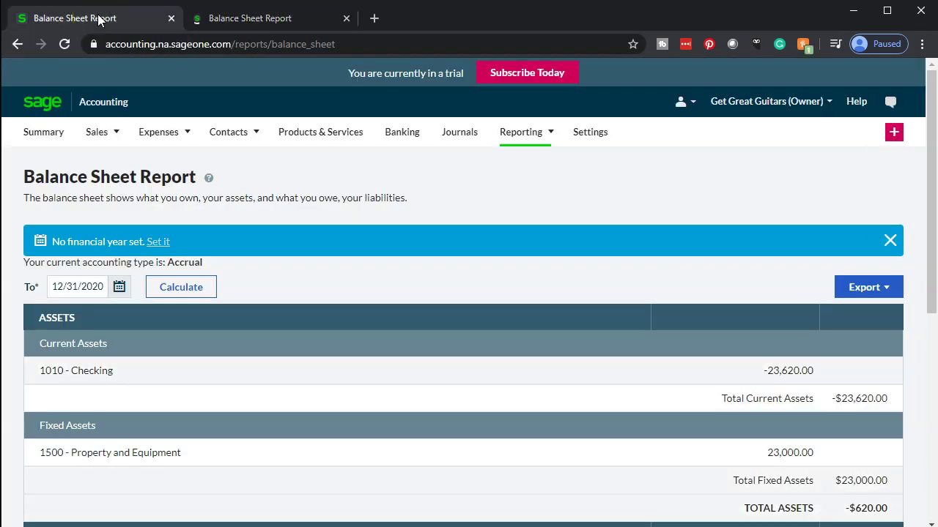
left_click(548, 136)
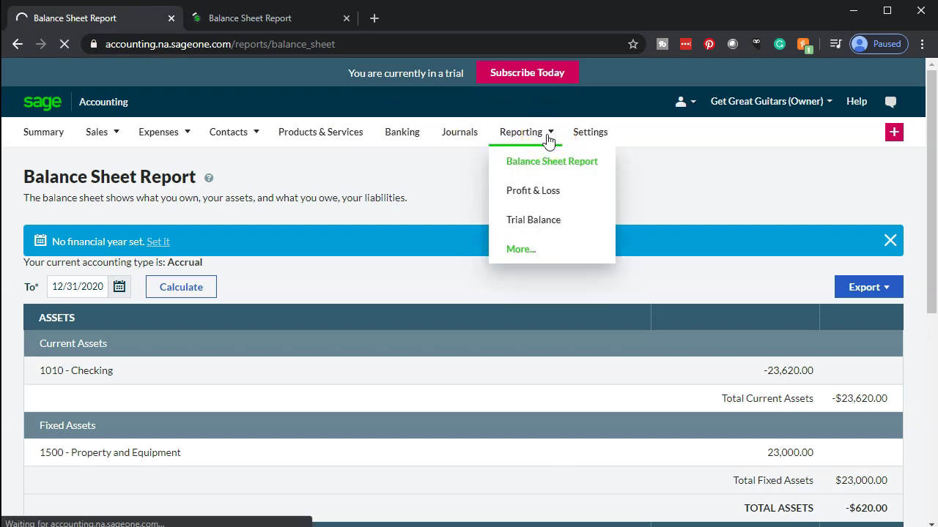
left_click(534, 194)
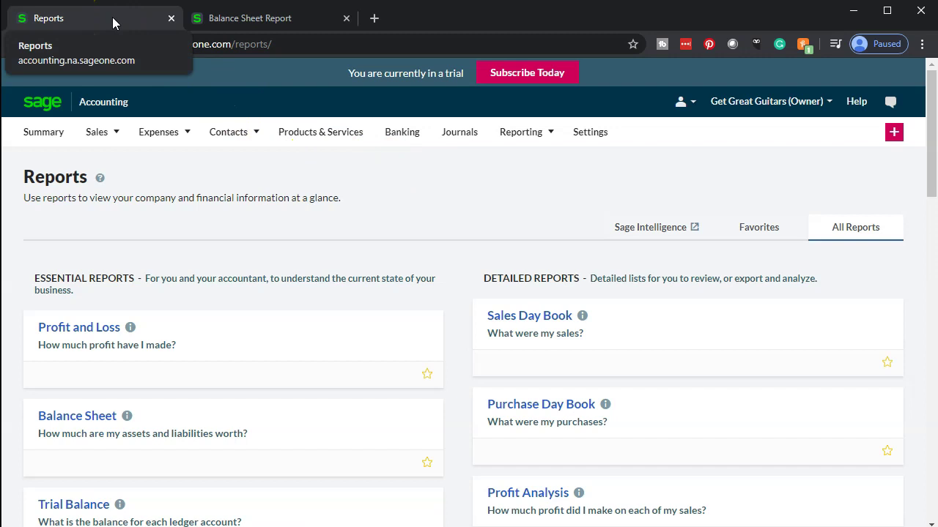
right_click(112, 17)
left_click(163, 68)
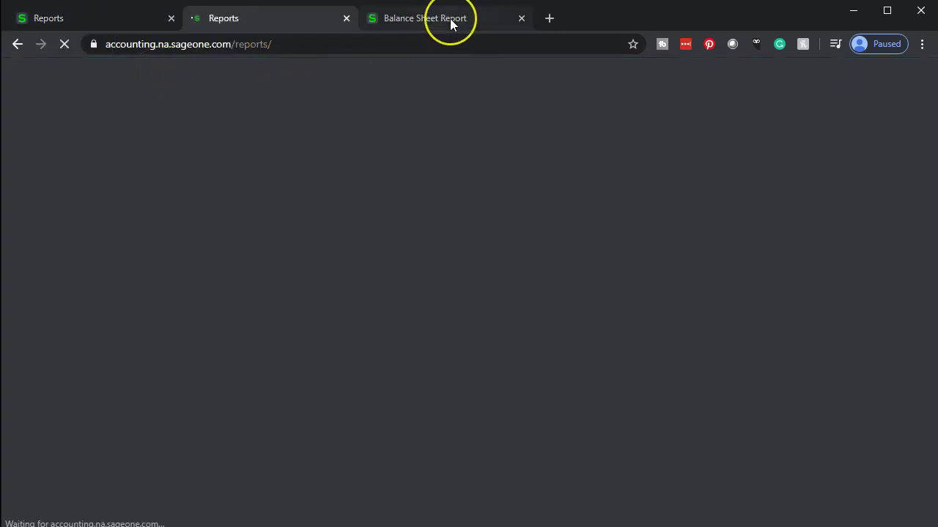
- Review the assets and liabilities on the Balance Sheet Report
left_click(450, 22)
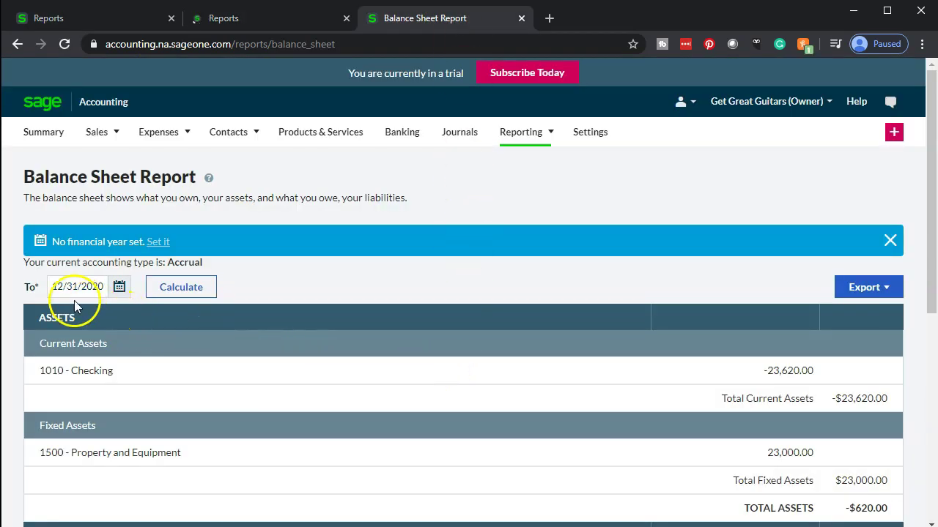
scroll(258, 351, "down", 5)
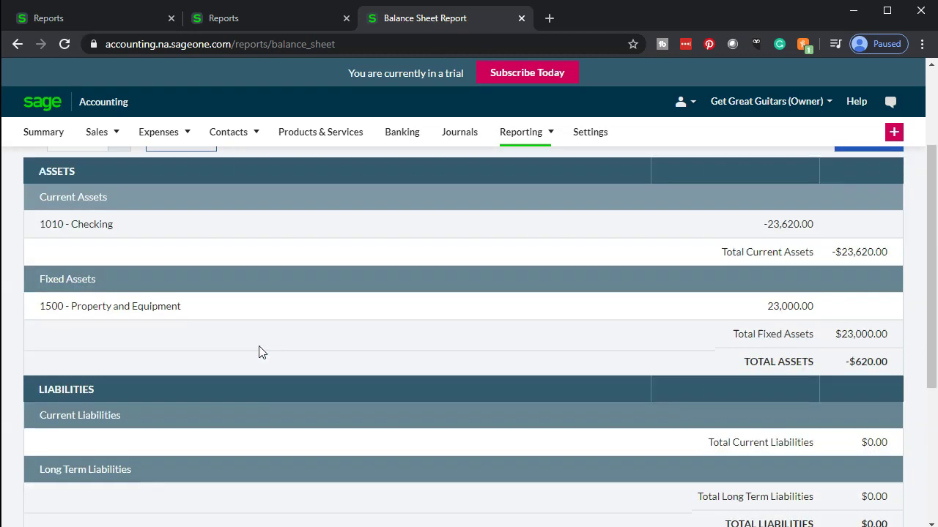
scroll(260, 353, "up", 3)
scroll(260, 353, "up", 3)
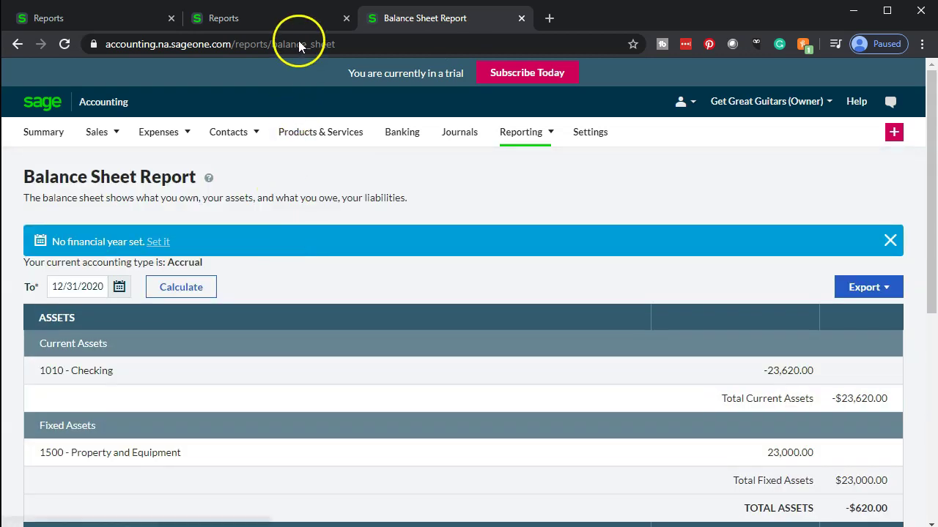
- Open the Profit and Loss Report in the duplicated Reports tab and look through its revenue and expense sections
left_click(287, 20)
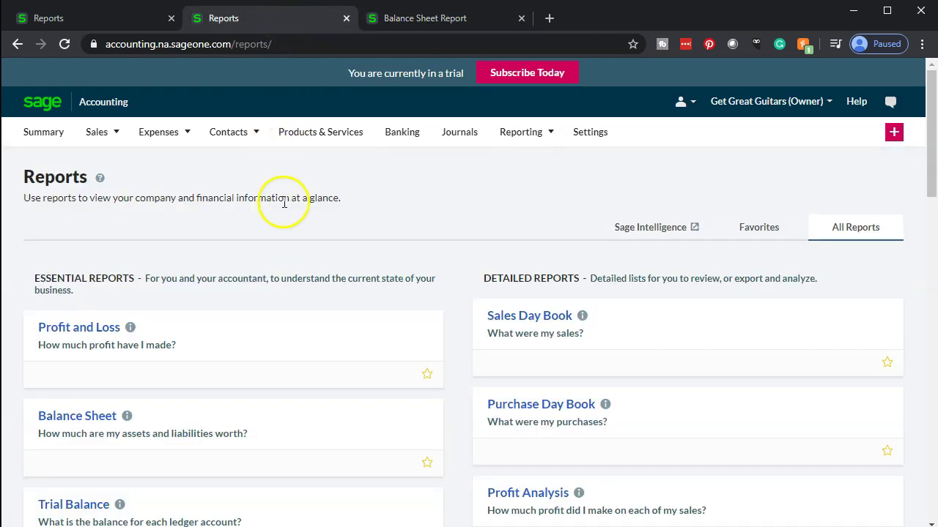
mouse_move(551, 151)
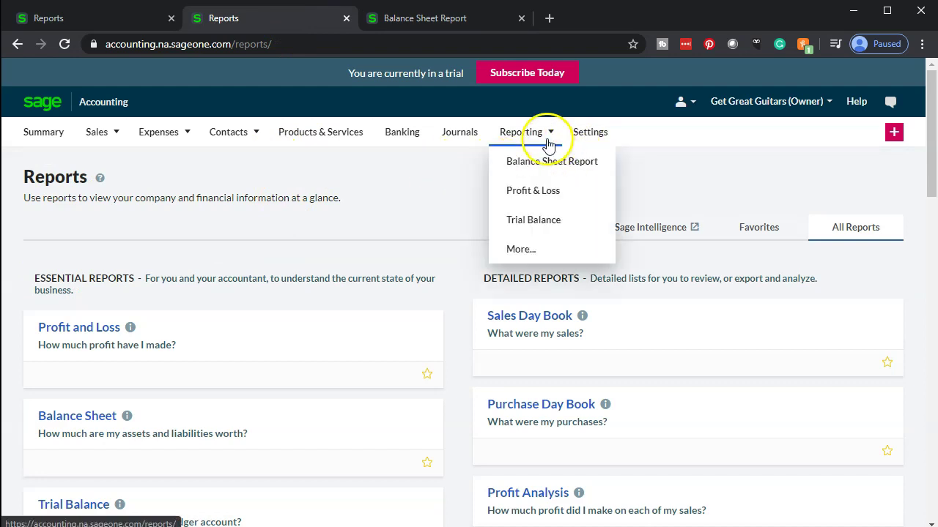
left_click(533, 196)
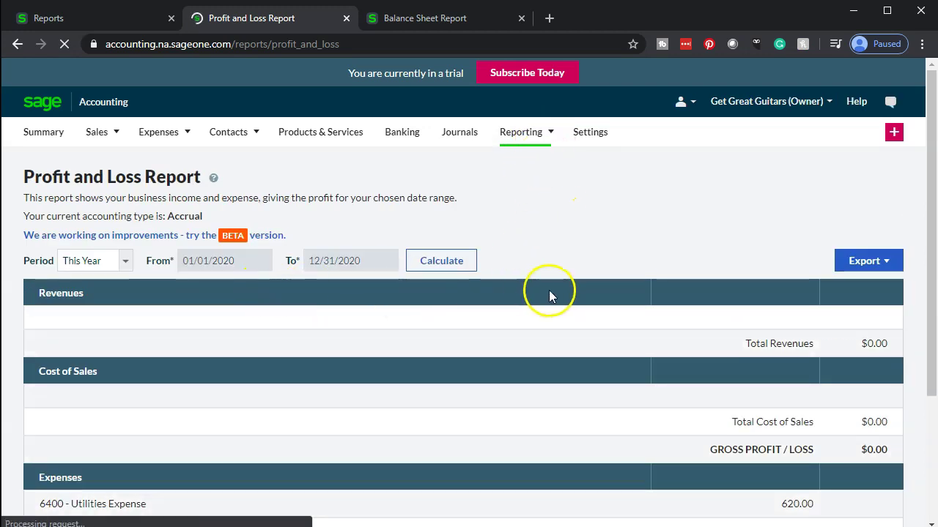
scroll(550, 297, "down", 2)
scroll(572, 364, "up", 2)
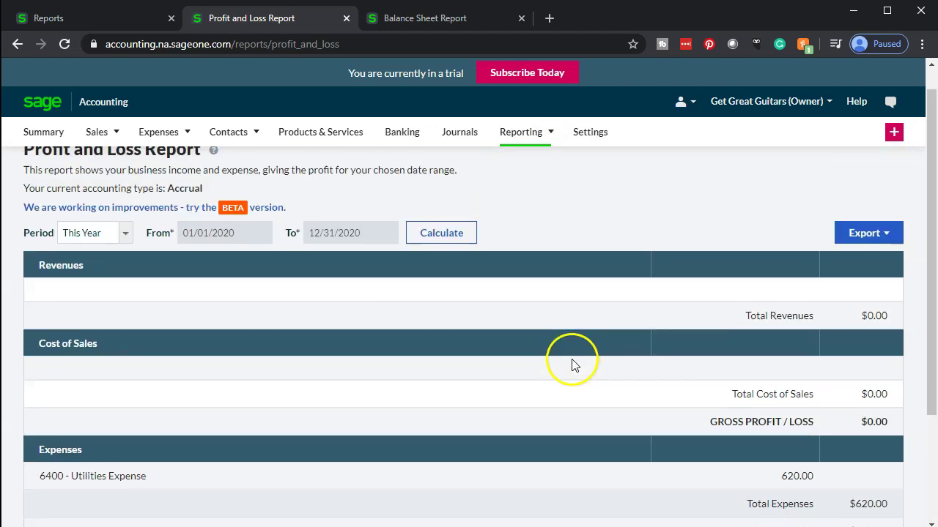
- Open the Checking account's imported transactions from the Banking area in the original browser tab
left_click(103, 22)
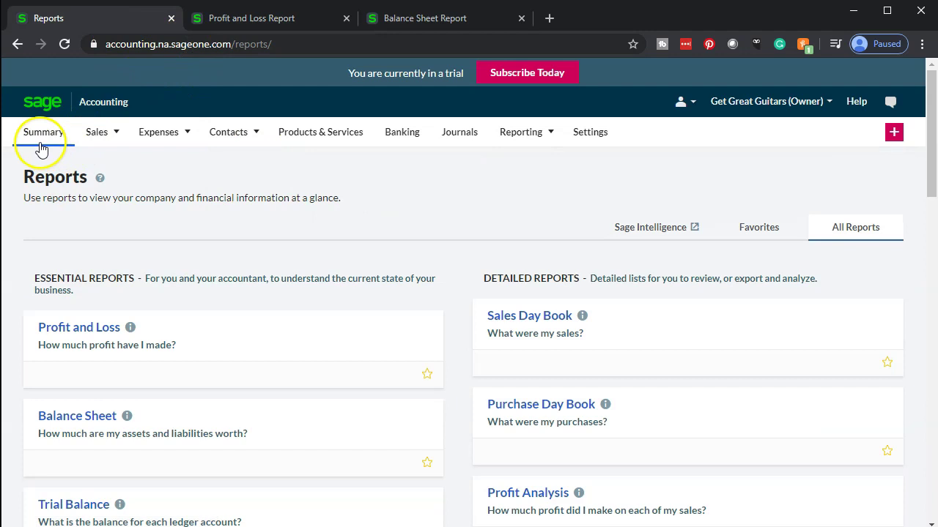
left_click(402, 139)
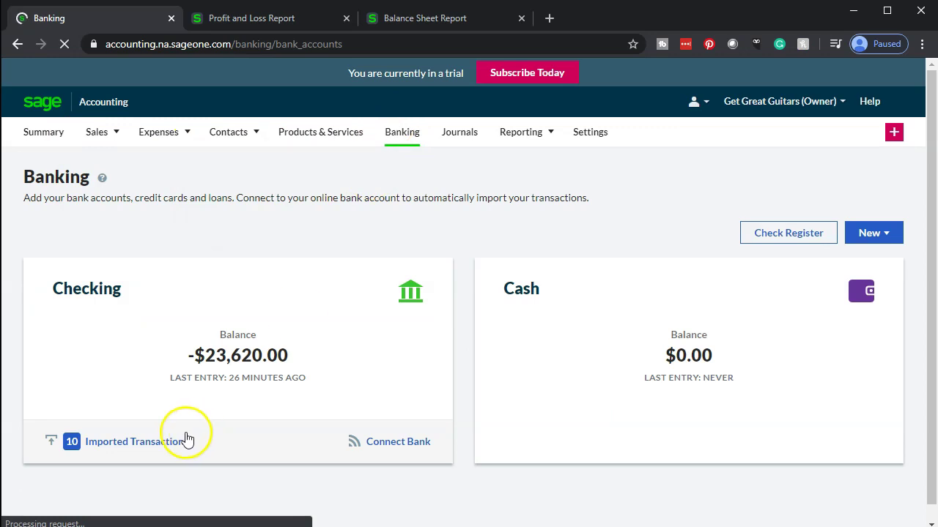
left_click(95, 448)
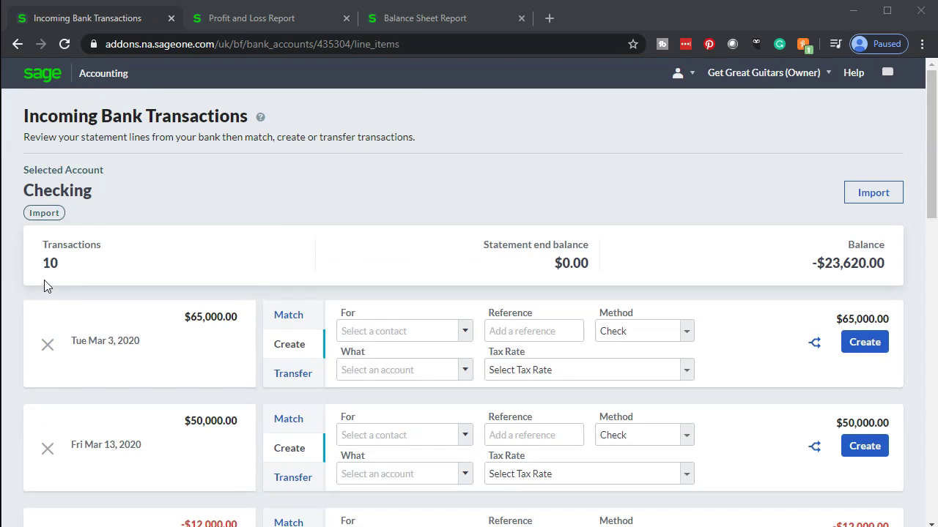
scroll(44, 286, "down", 1)
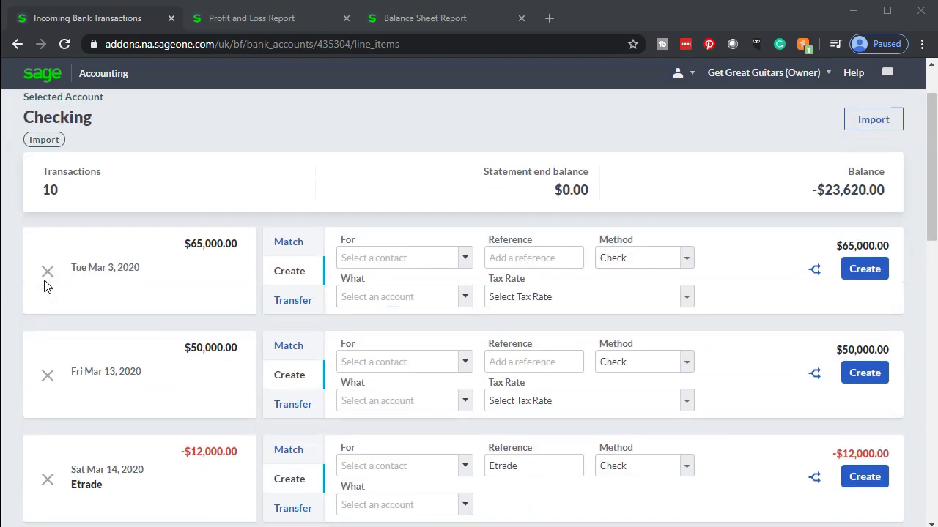
left_click(114, 301)
scroll(114, 300, "down", 1)
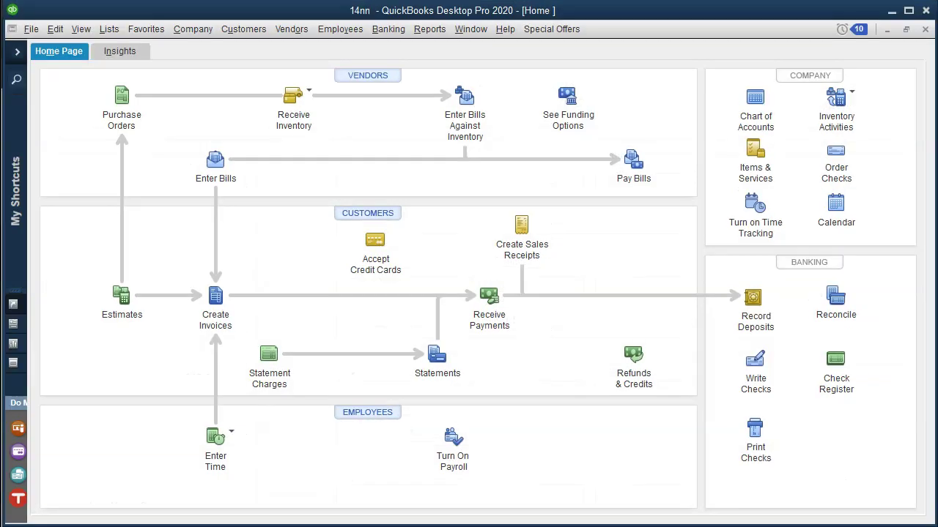
left_click(539, 476)
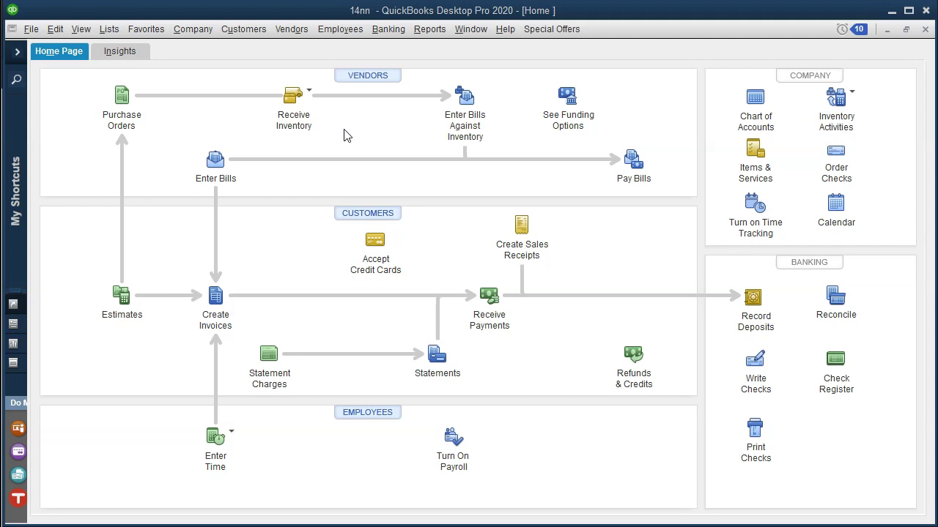
left_click(360, 147)
left_click(466, 261)
left_click(398, 170)
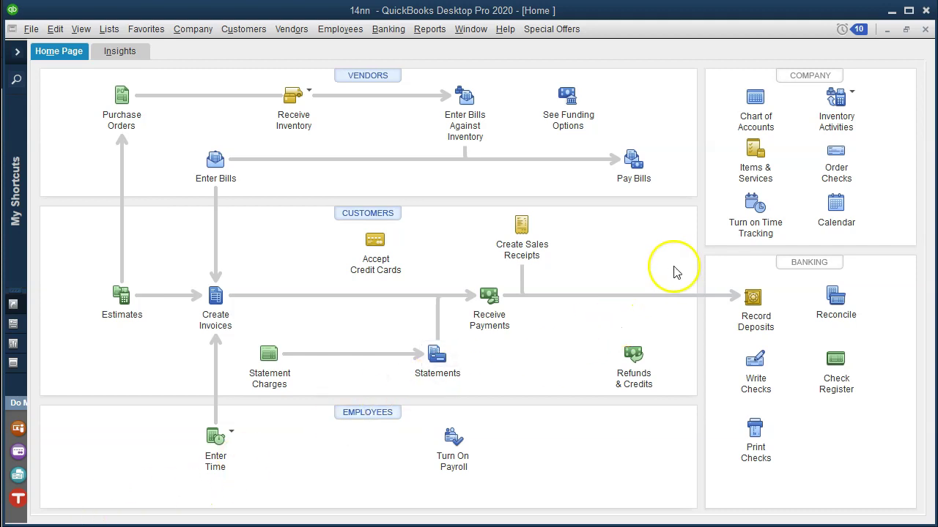
- Switch from QuickBooks back to Sage Accounting and review the incoming Checking transactions down to the March 31 Epiphone payment
left_click(890, 11)
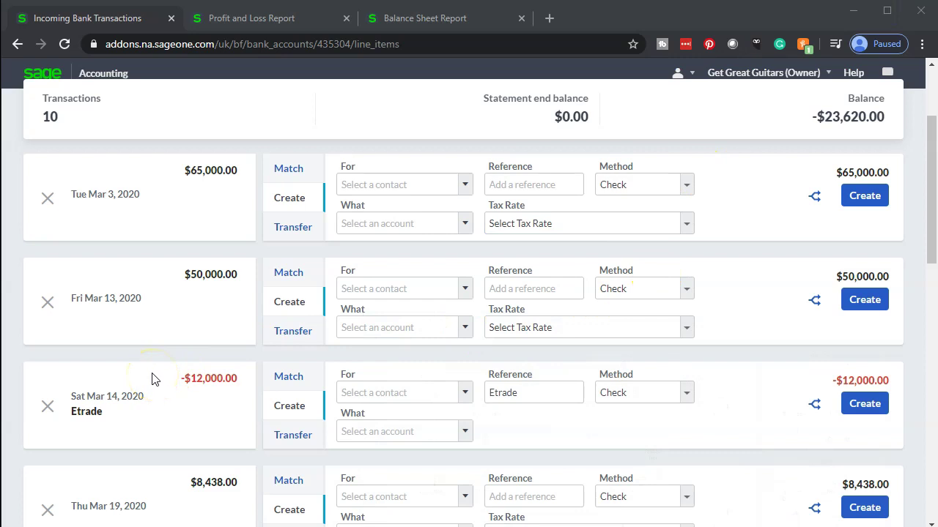
scroll(152, 379, "up", 2)
scroll(151, 378, "down", 2)
scroll(183, 317, "down", 1)
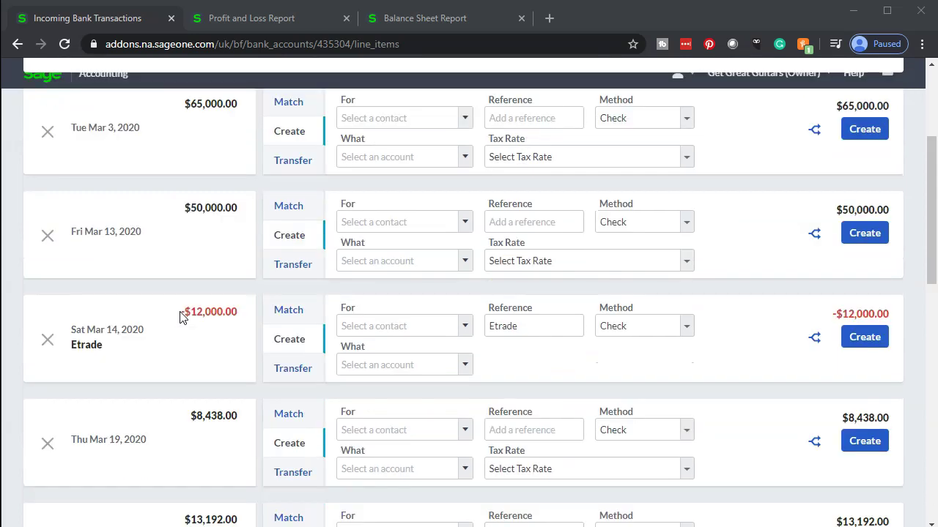
scroll(182, 316, "down", 1)
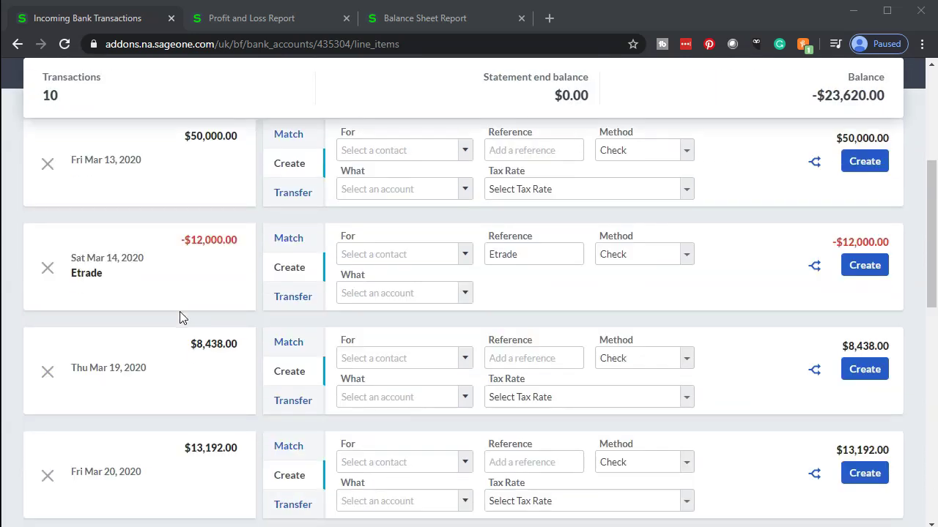
scroll(180, 316, "down", 1)
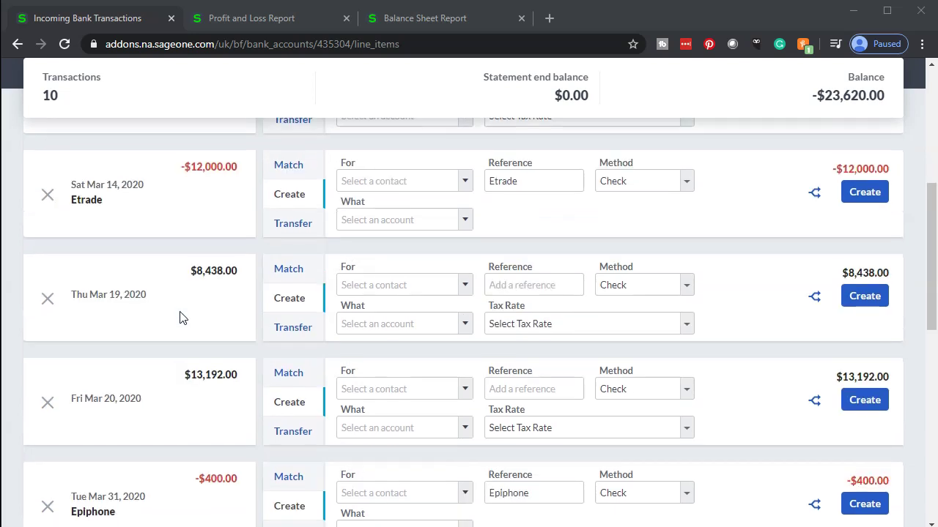
scroll(182, 317, "down", 2)
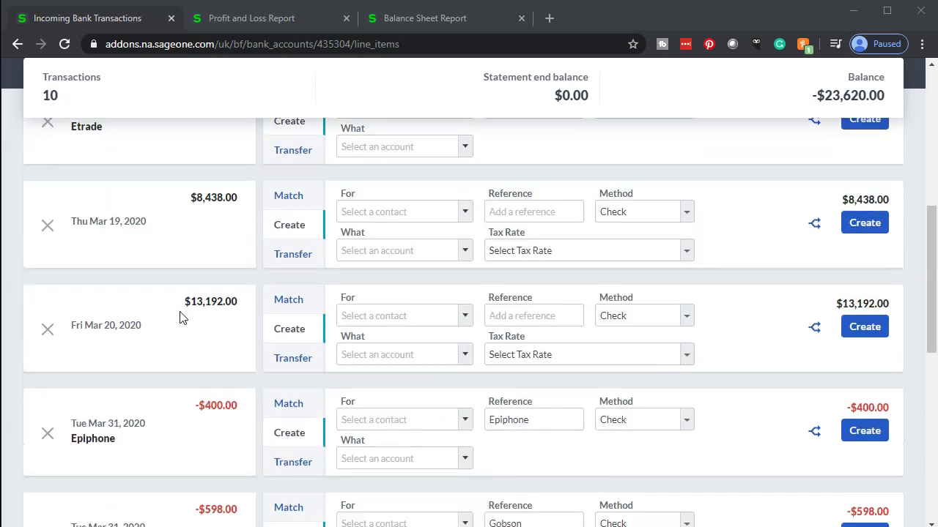
scroll(375, 291, "down", 1)
- Create a new vendor named Epiphone as the contact for the $400.00 Epiphone payment of March 31
left_click(523, 273)
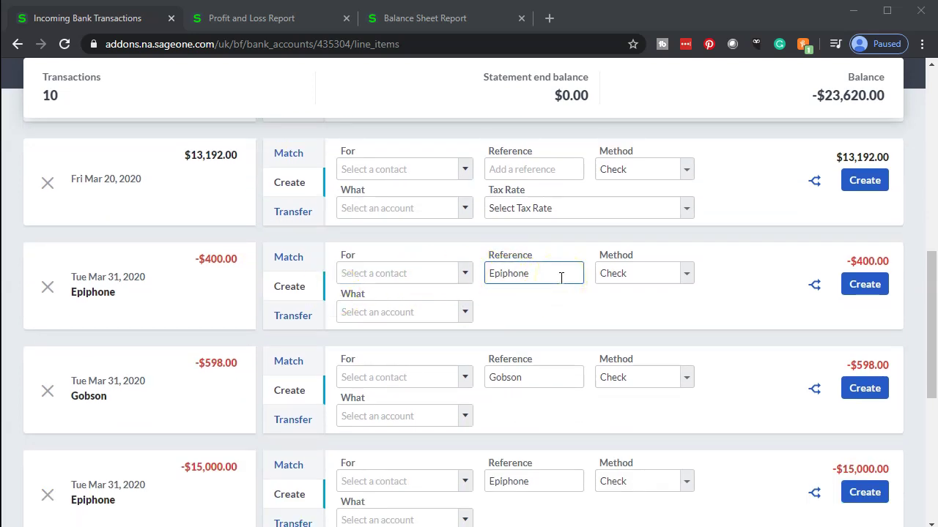
scroll(561, 278, "down", 1)
left_click(561, 213)
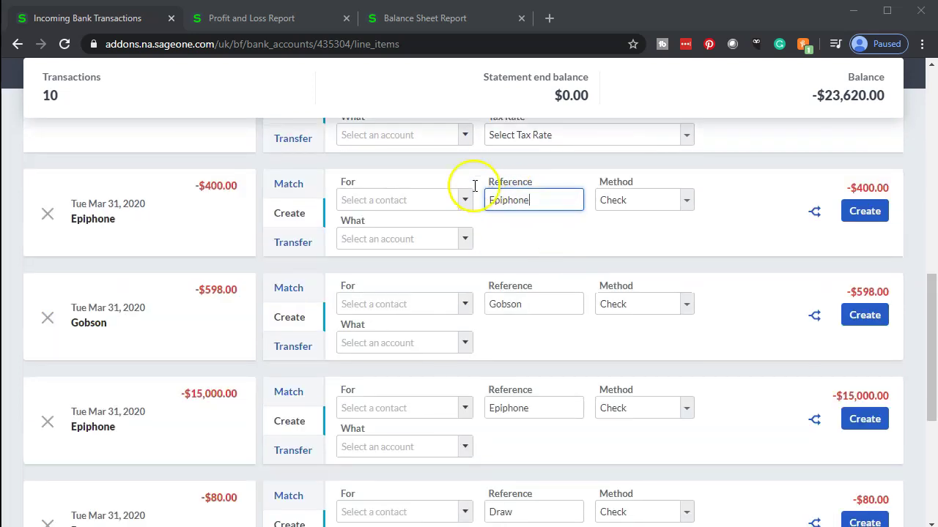
key("ctrl+a")
left_click(467, 207)
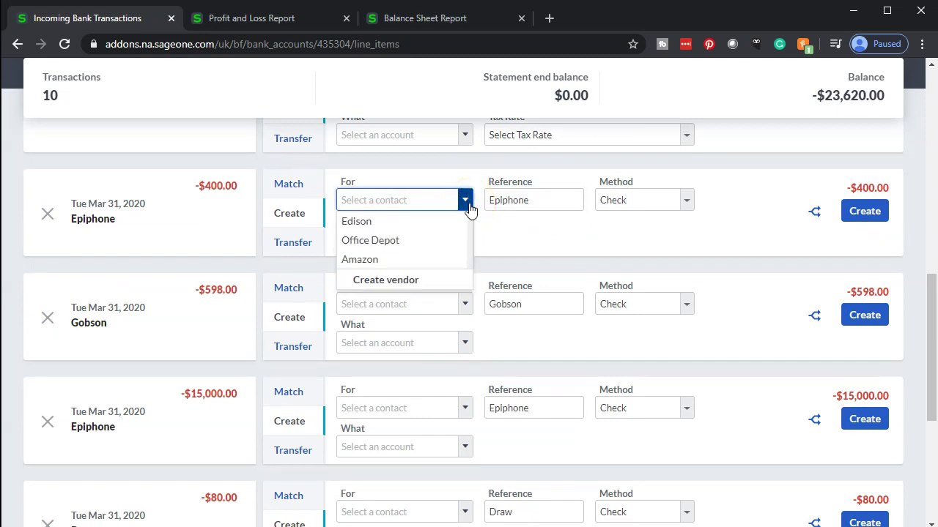
left_click(408, 279)
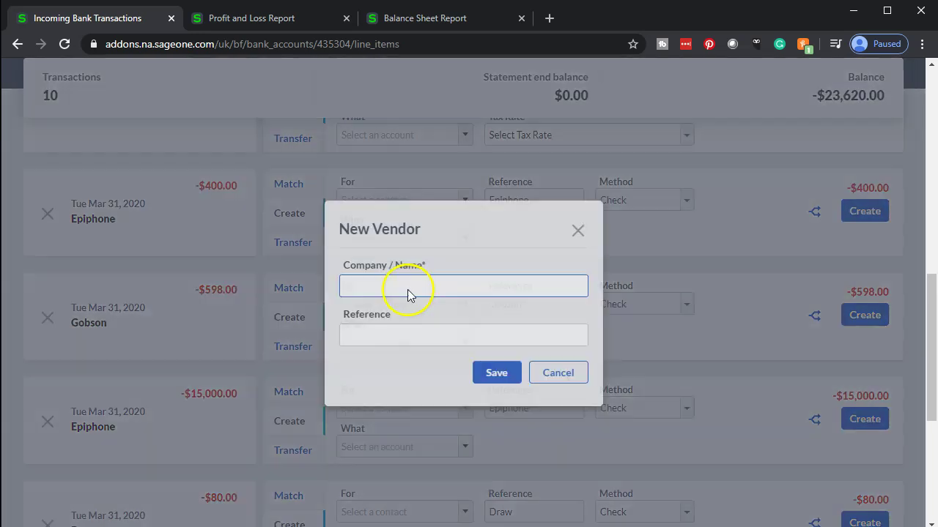
left_click(401, 280)
type("Epiphone")
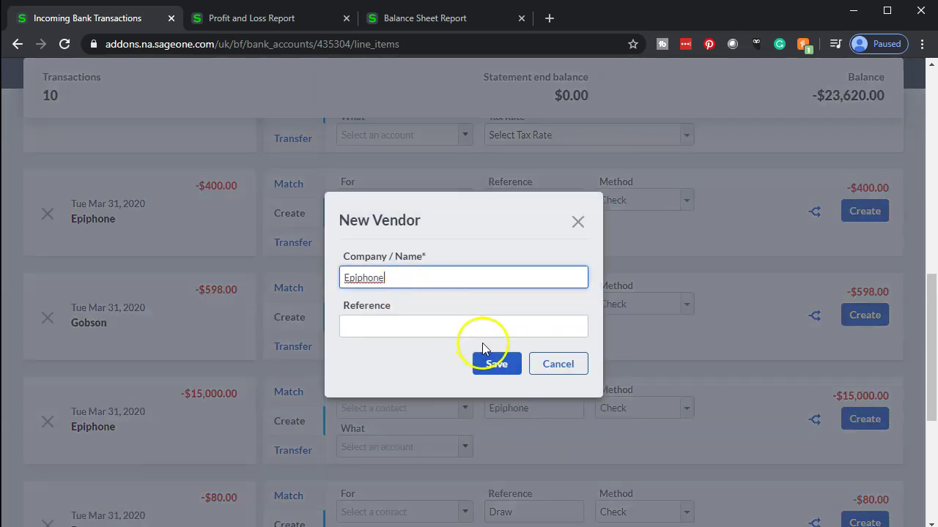
left_click(489, 364)
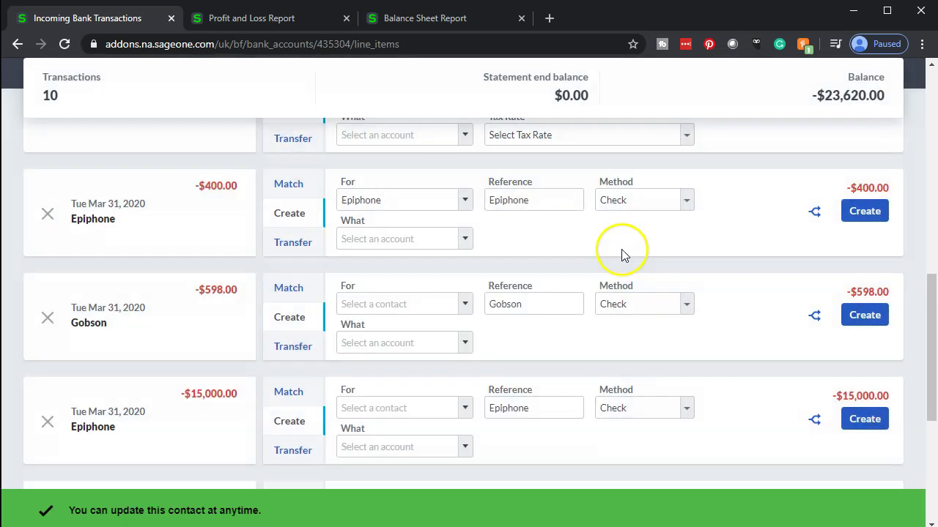
- Set the $400.00 Epiphone payment's method to Electronic and its account to 5000 - Cost of Sales
left_click(688, 202)
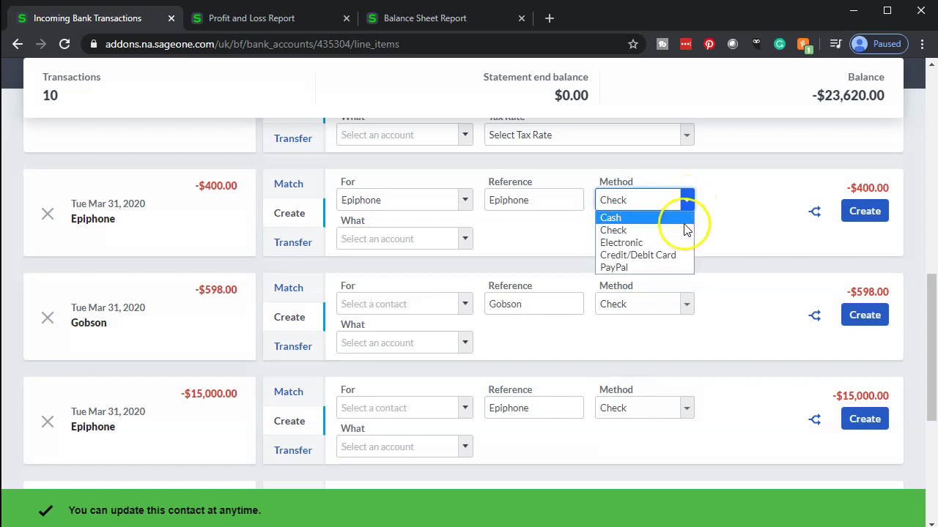
left_click(679, 244)
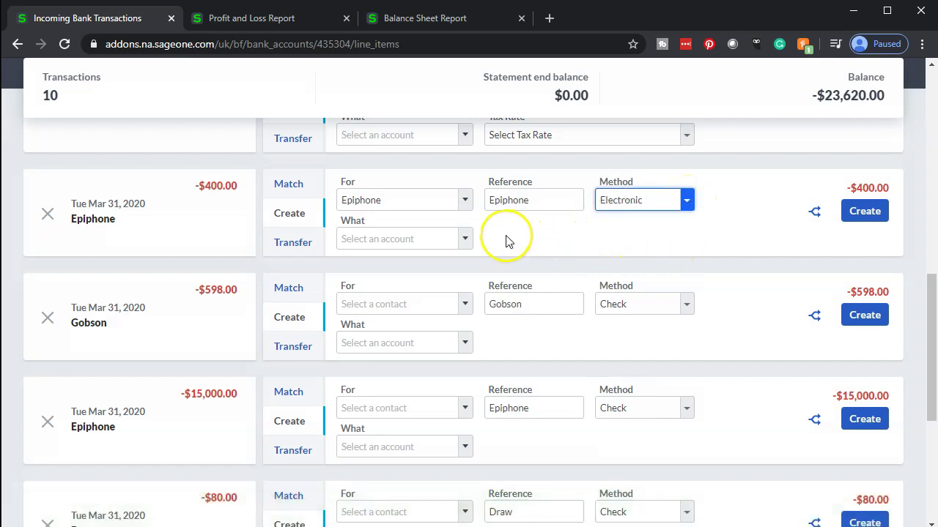
left_click(469, 248)
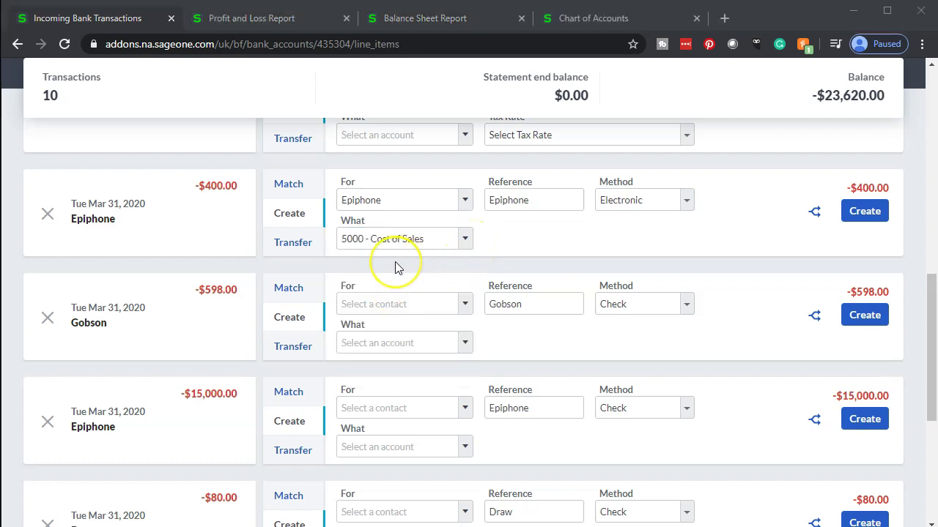
- Record the $400.00 Epiphone payment of March 31 as a new transaction
left_click(446, 238)
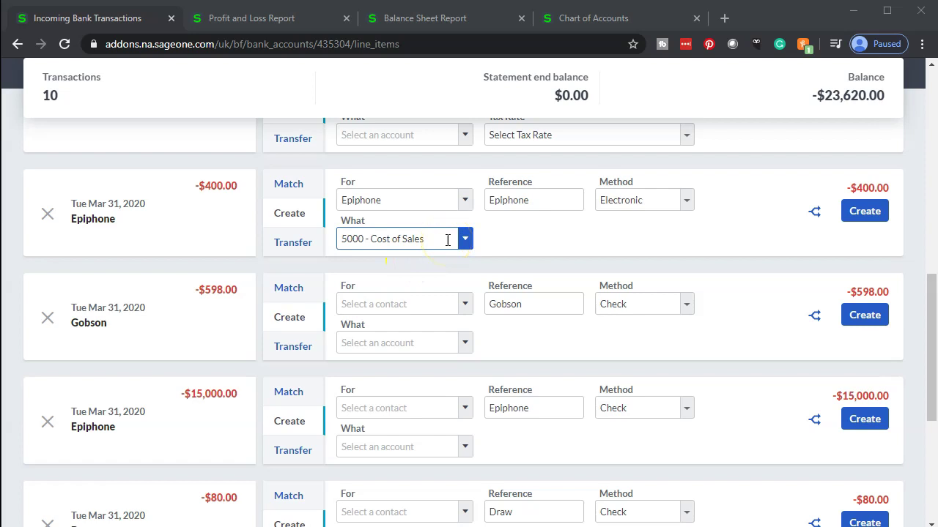
left_click(510, 243)
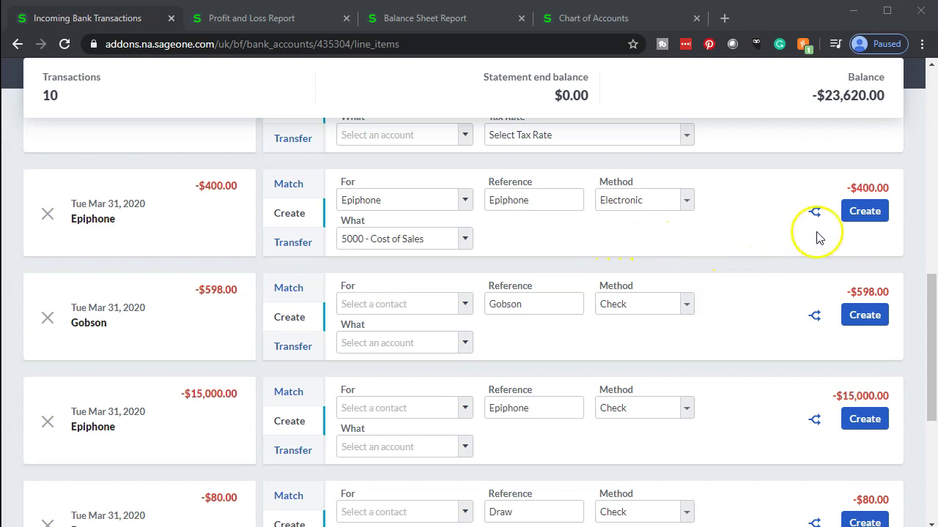
left_click(864, 212)
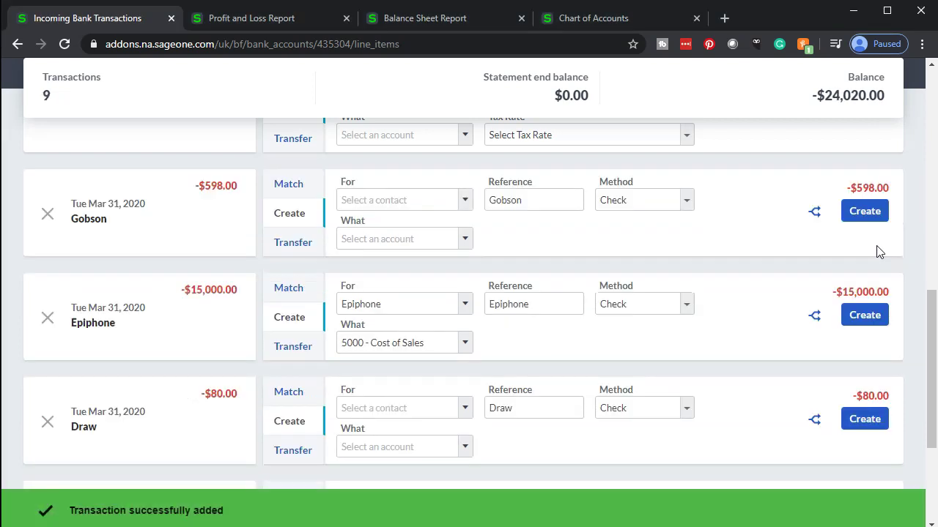
- Recalculate the Balance Sheet Report, examine the Checking account's ledger entries, and return to the report
left_click(612, 24)
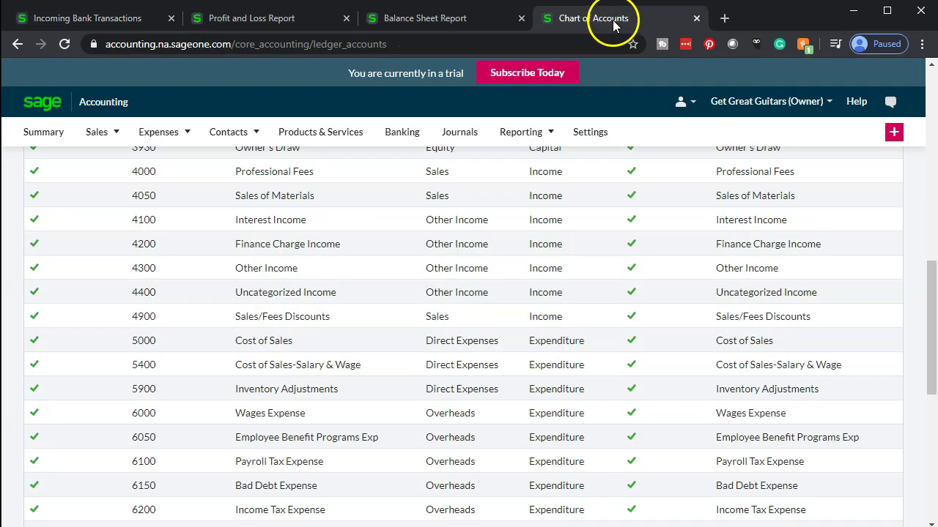
left_click(441, 17)
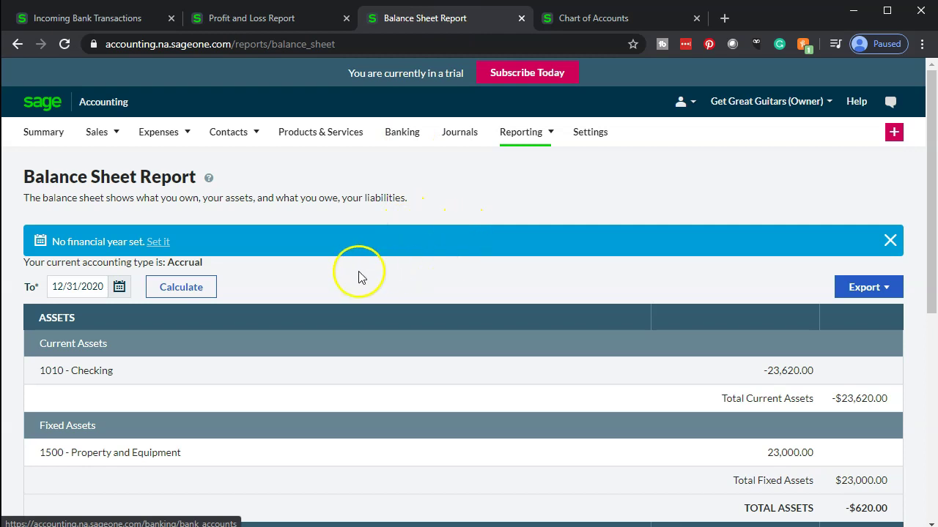
left_click(200, 289)
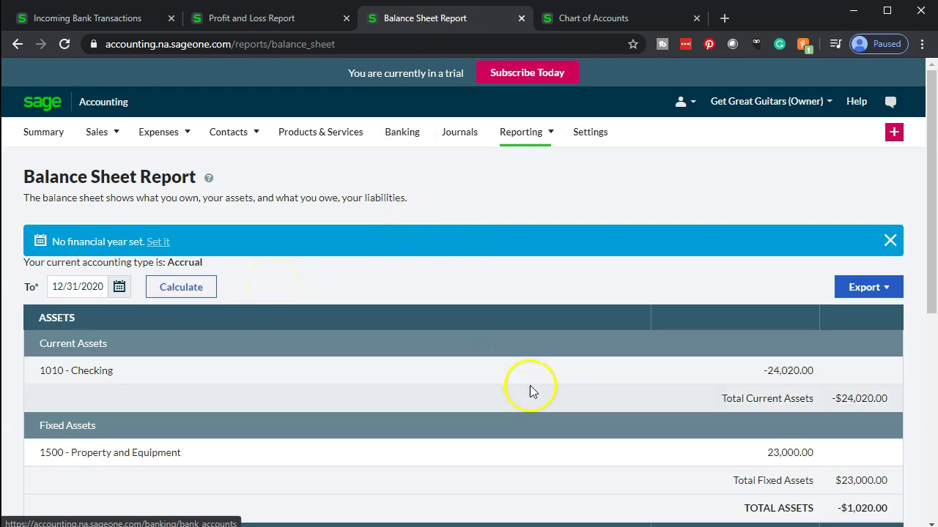
left_click(783, 370)
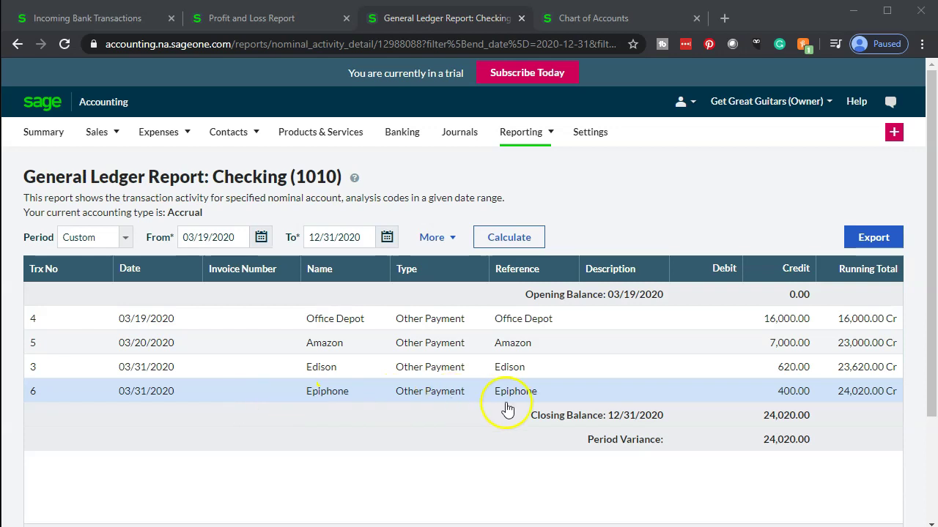
left_click(18, 44)
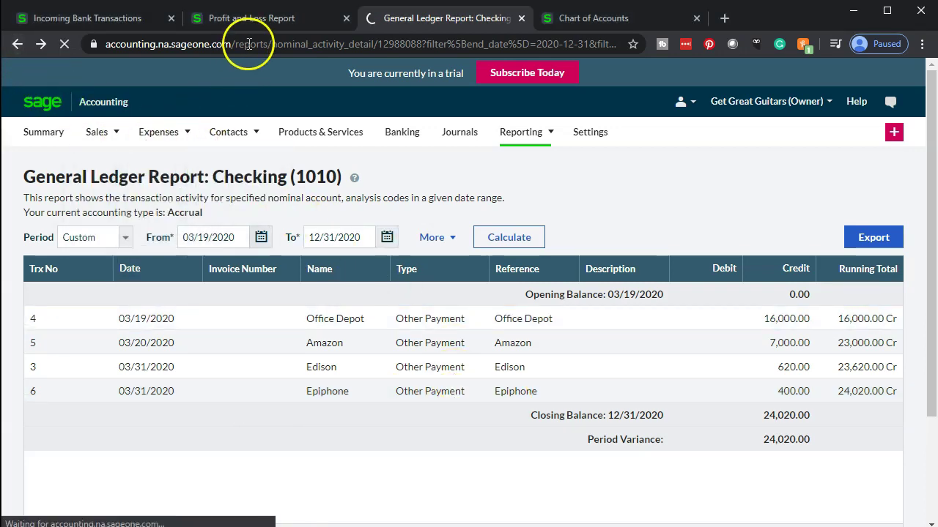
- Recalculate the Profit and Loss Report and review its Cost of Sales, Expenses and net profit lines
left_click(261, 22)
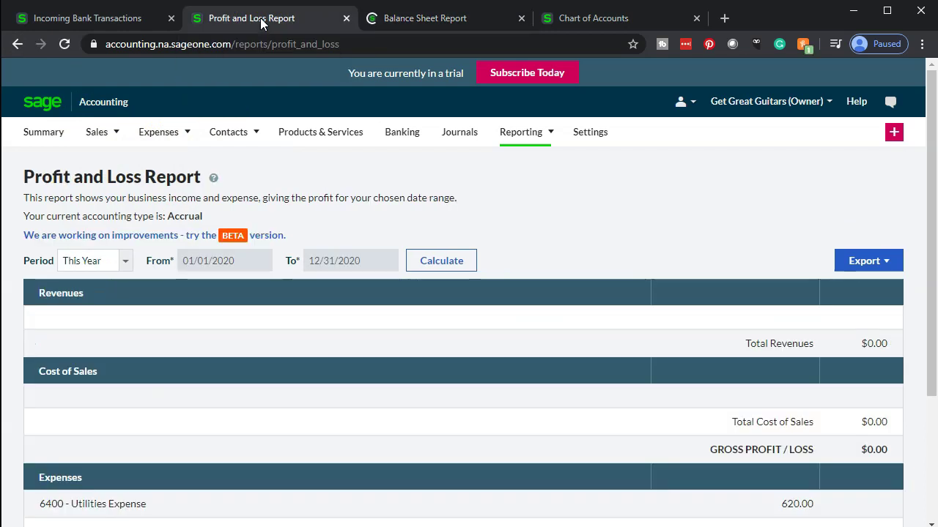
left_click(453, 261)
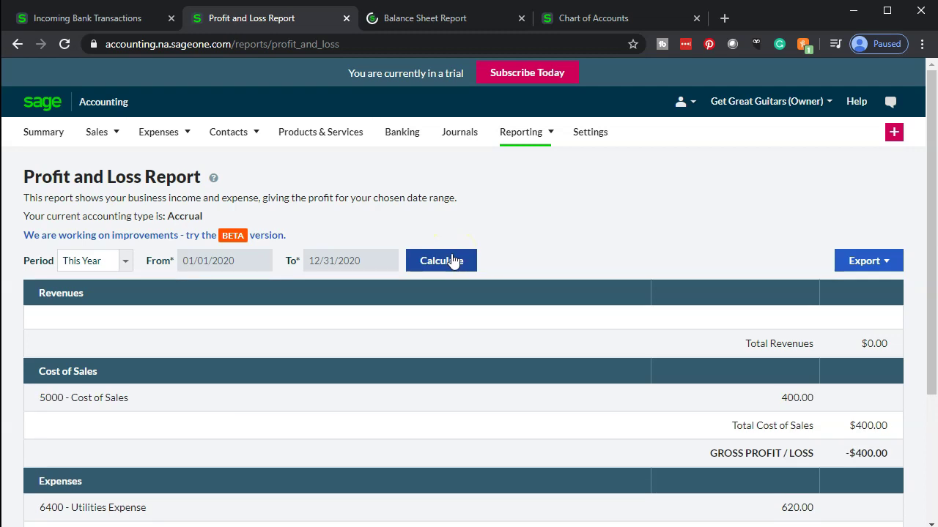
scroll(451, 261, "down", 1)
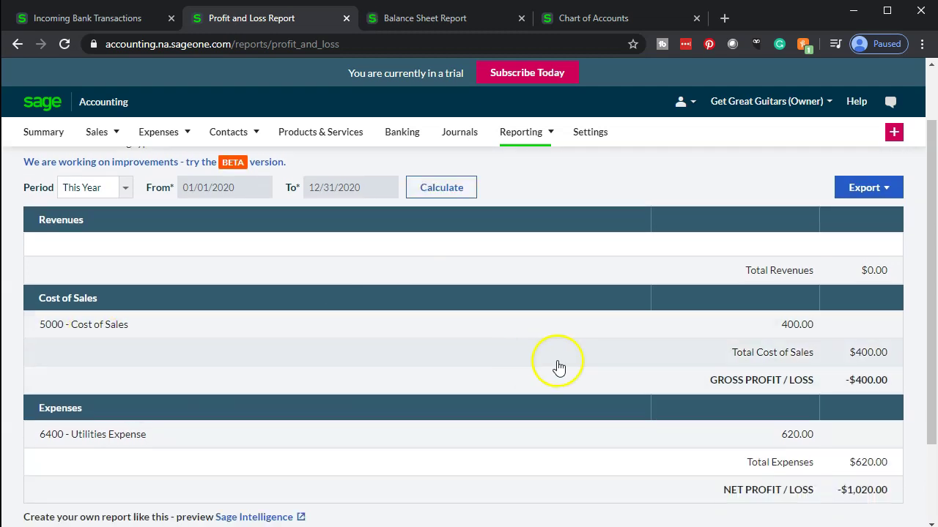
- Return to the incoming bank transactions and create a new vendor named Gobson as the contact for the $598.00 payment
left_click(110, 28)
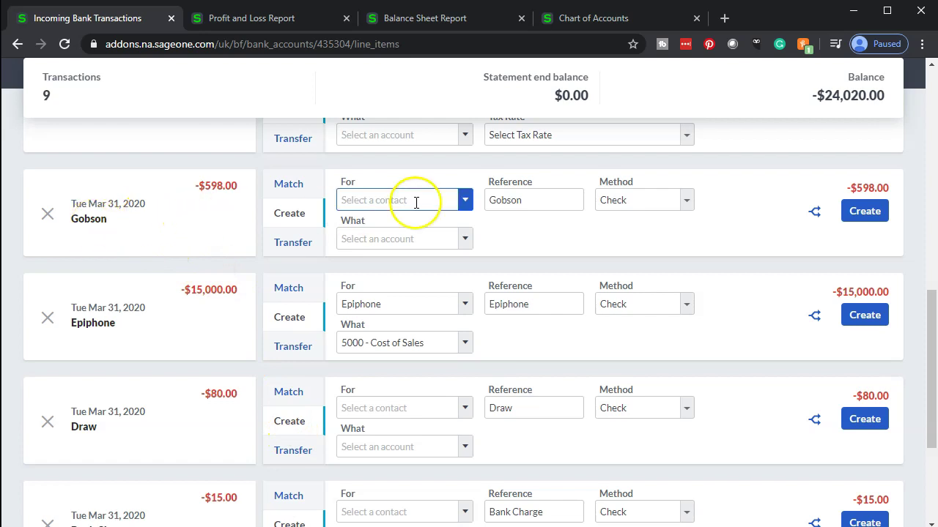
double_click(548, 203)
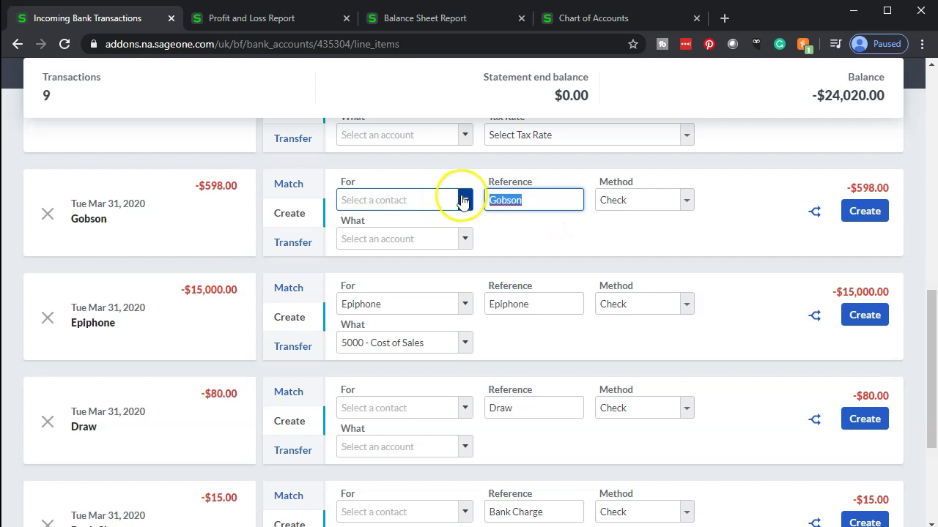
left_click(461, 200)
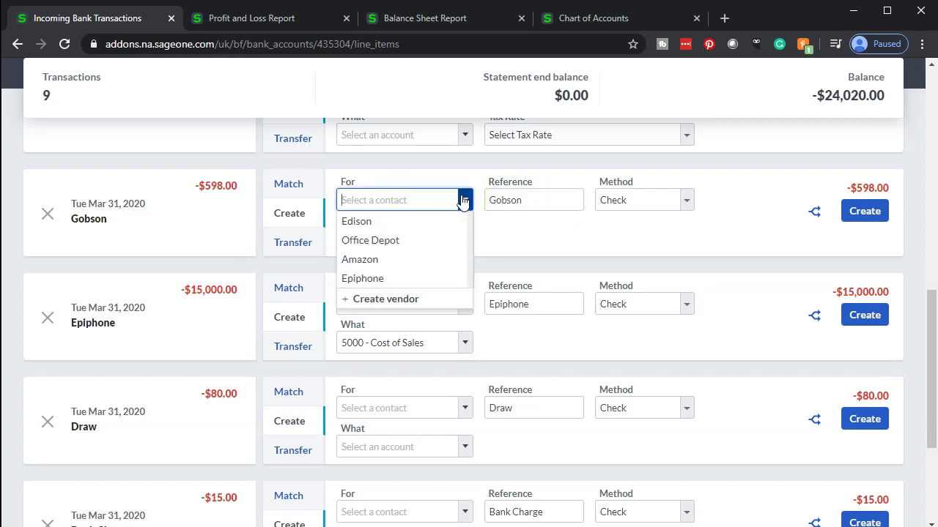
left_click(396, 301)
left_click(389, 276)
type("Gobson")
left_click(498, 363)
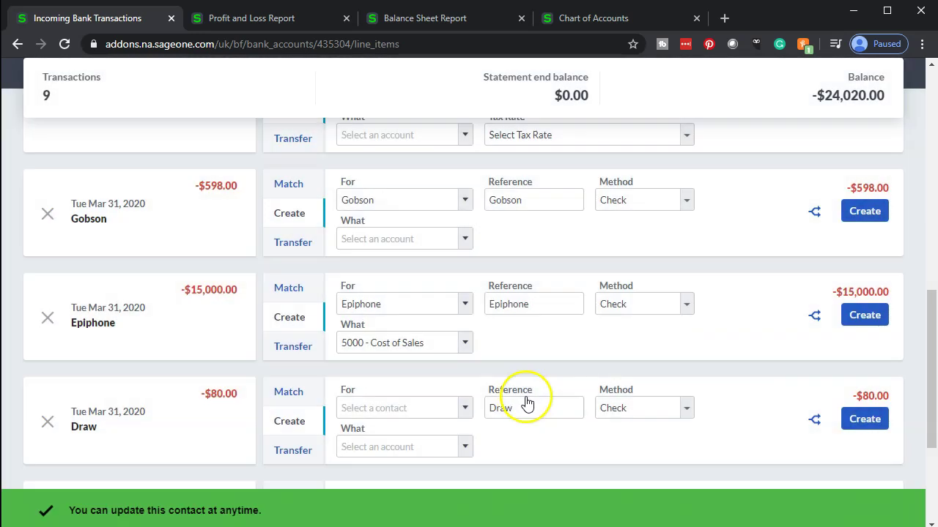
- Assign the $598.00 Gobson payment to account 5000 - Cost of Sales and record it
left_click(469, 247)
left_click(471, 253)
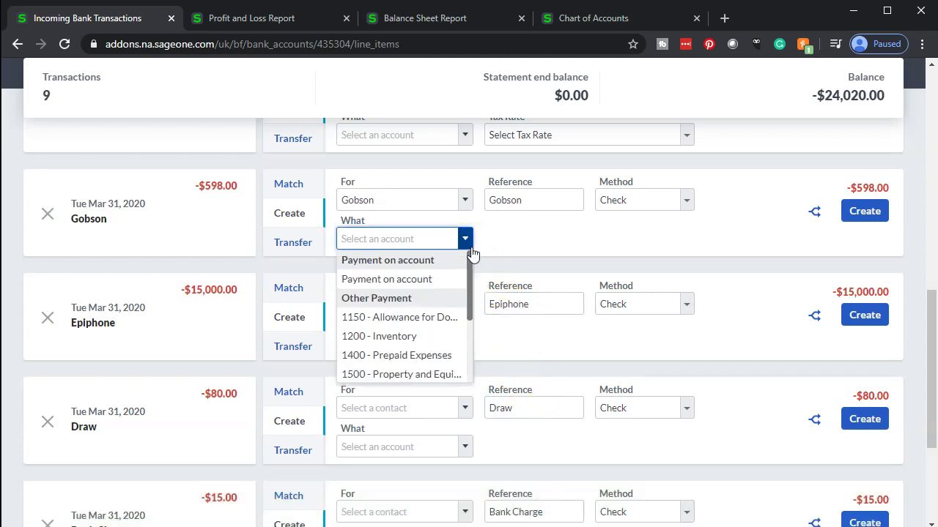
type("cost")
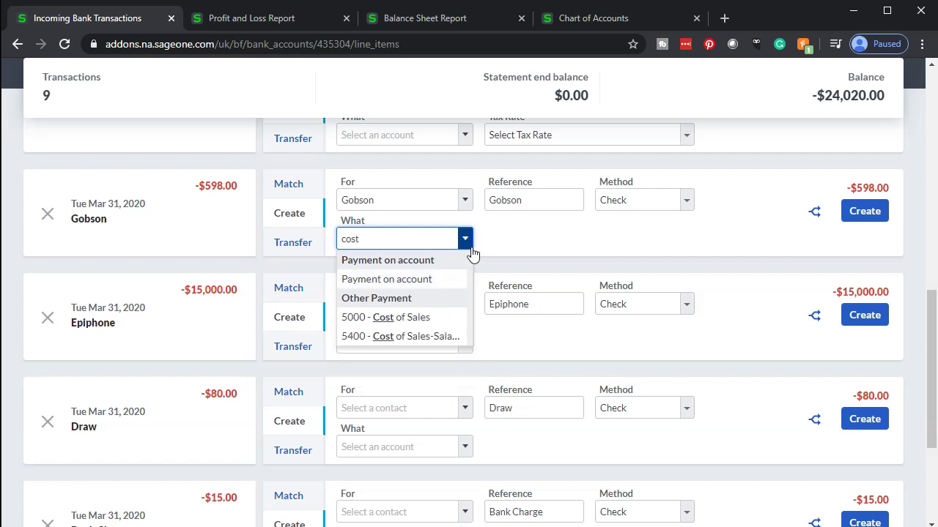
left_click(421, 317)
left_click(851, 219)
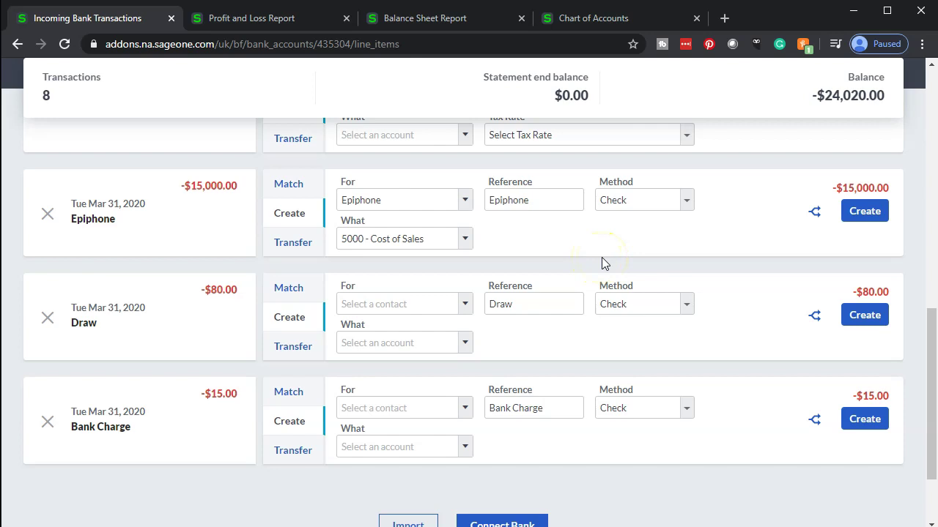
- Record the $15,000.00 Epiphone payment with its prefilled contact and account, and look over the remaining incoming transactions
left_click(862, 212)
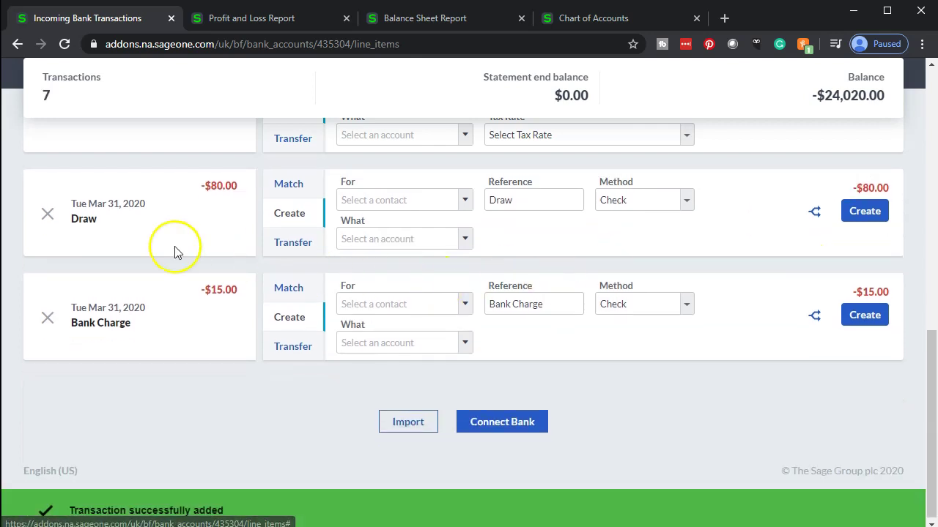
scroll(226, 434, "up", 5)
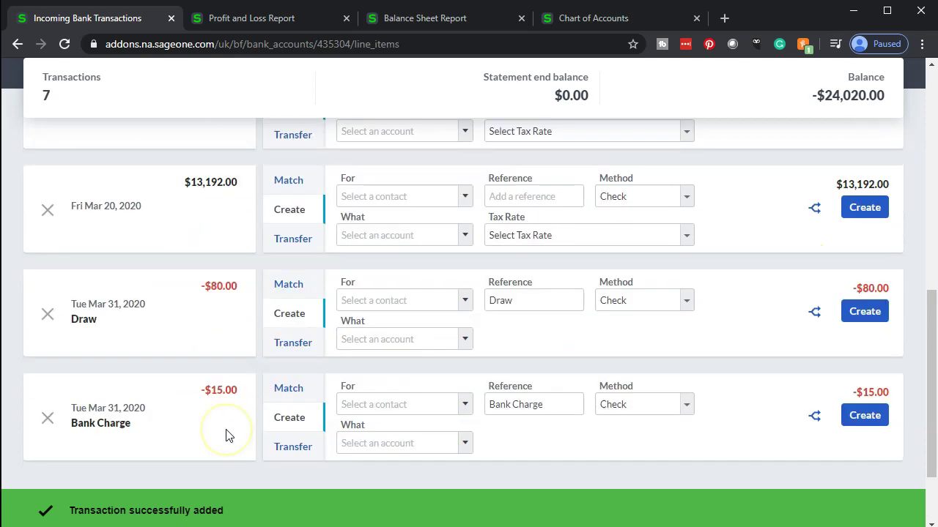
scroll(227, 434, "up", 5)
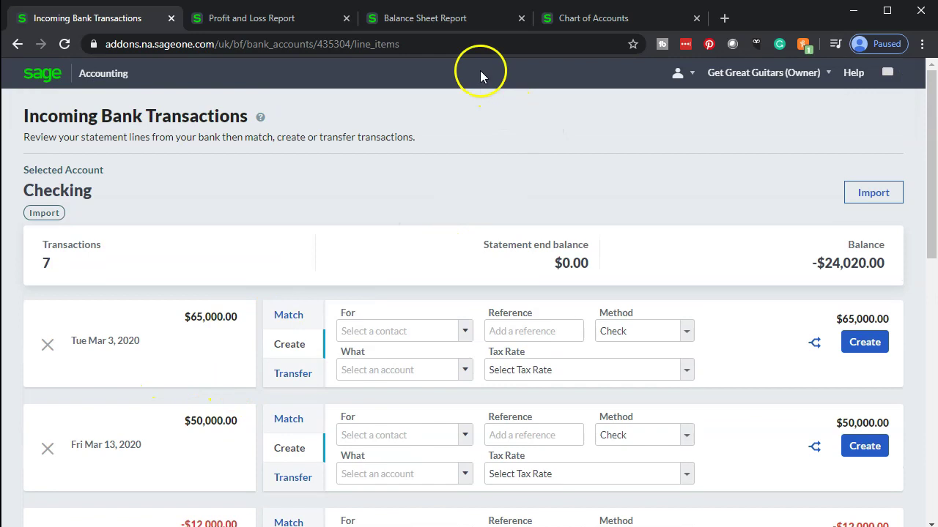
- Recalculate the Balance Sheet Report and review the Checking balance, total assets and liabilities
left_click(437, 20)
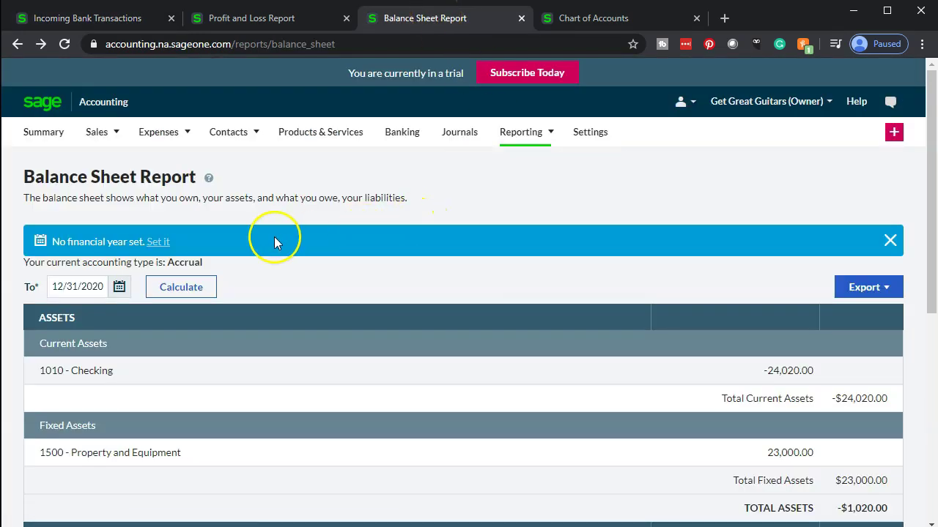
left_click(175, 295)
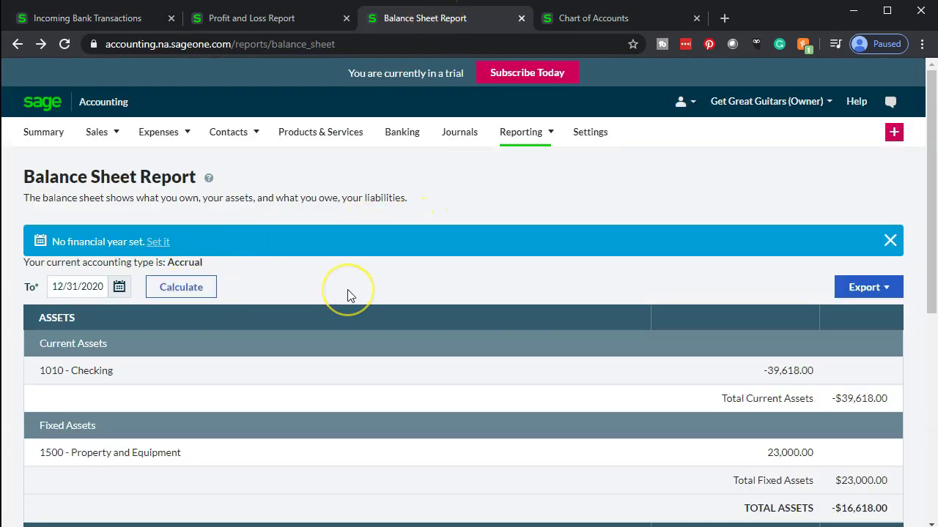
scroll(349, 295, "down", 2)
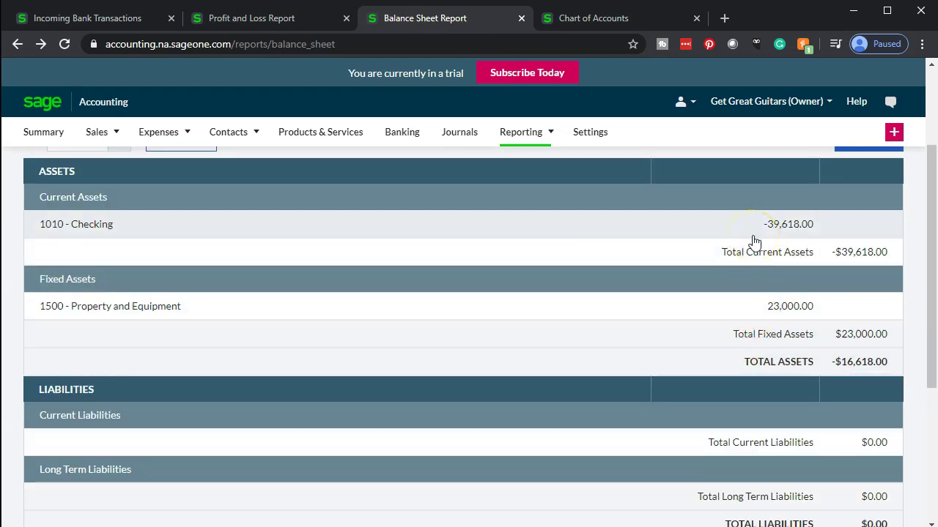
- Recalculate the Profit and Loss Report, examine the ledger entries behind 5000 - Cost of Sales, and return to the report
left_click(261, 23)
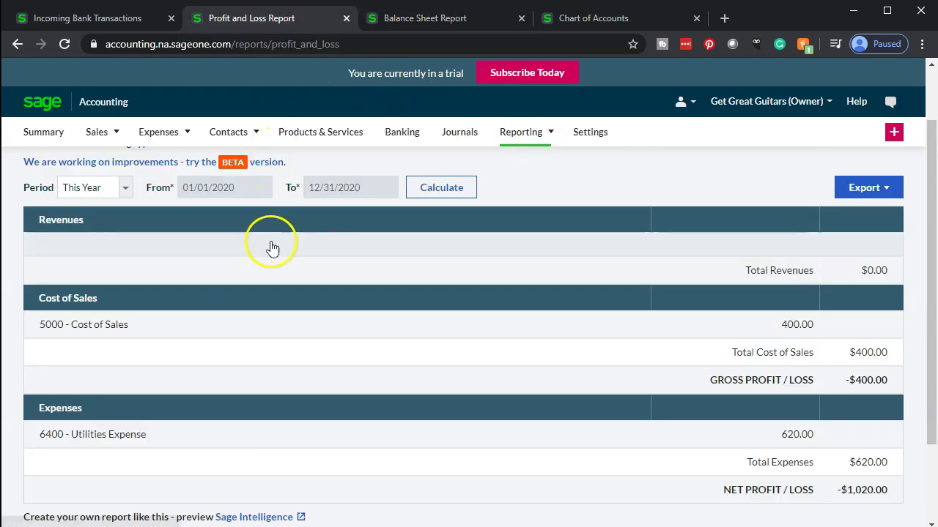
left_click(441, 191)
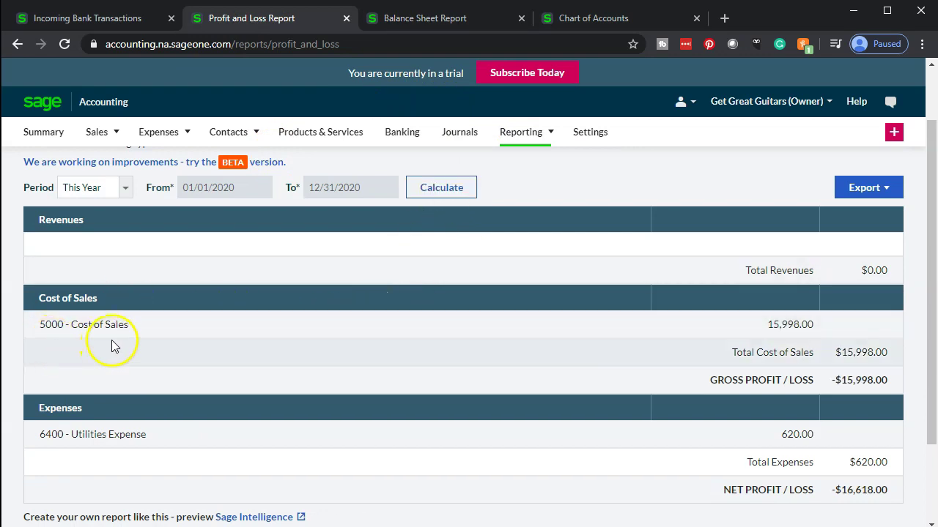
left_click(774, 329)
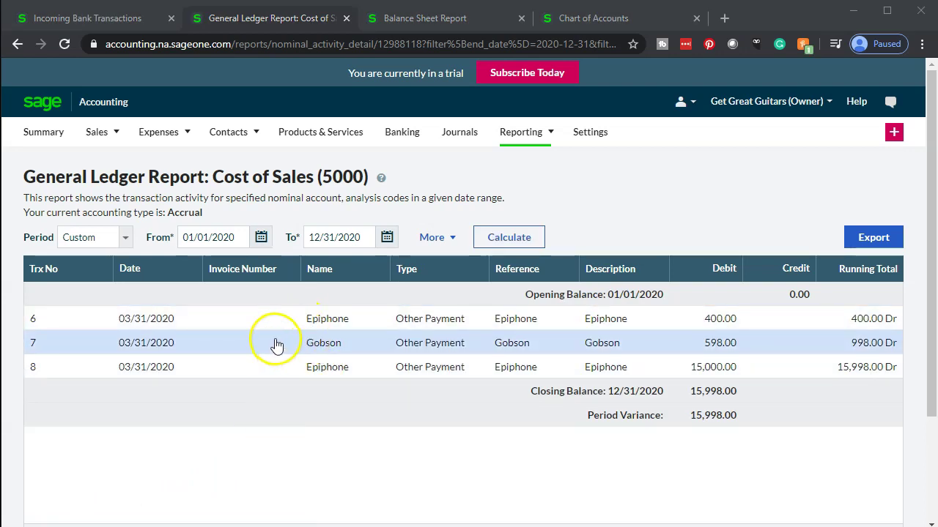
left_click(17, 44)
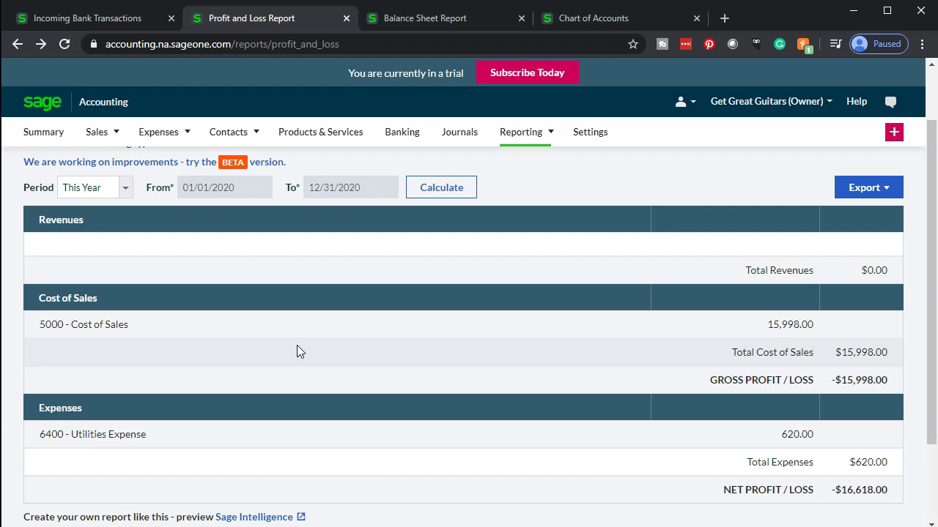
left_click(274, 346)
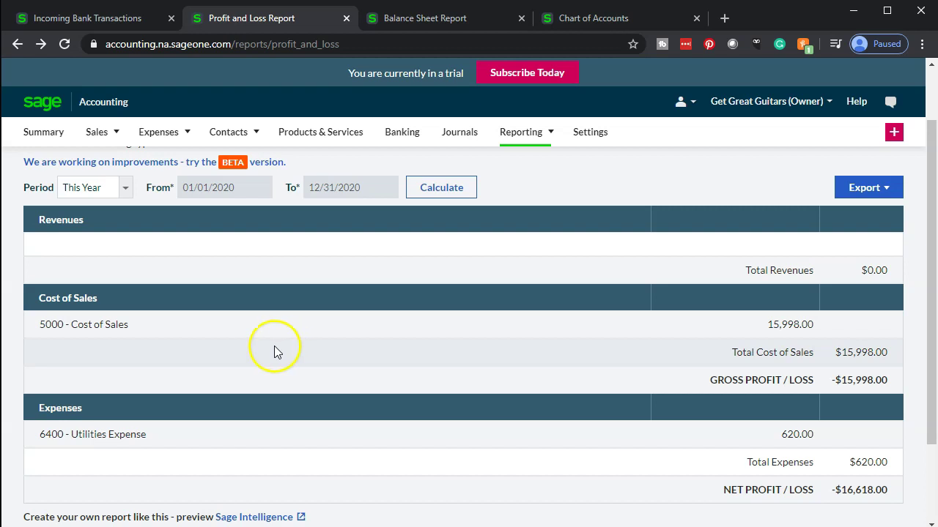